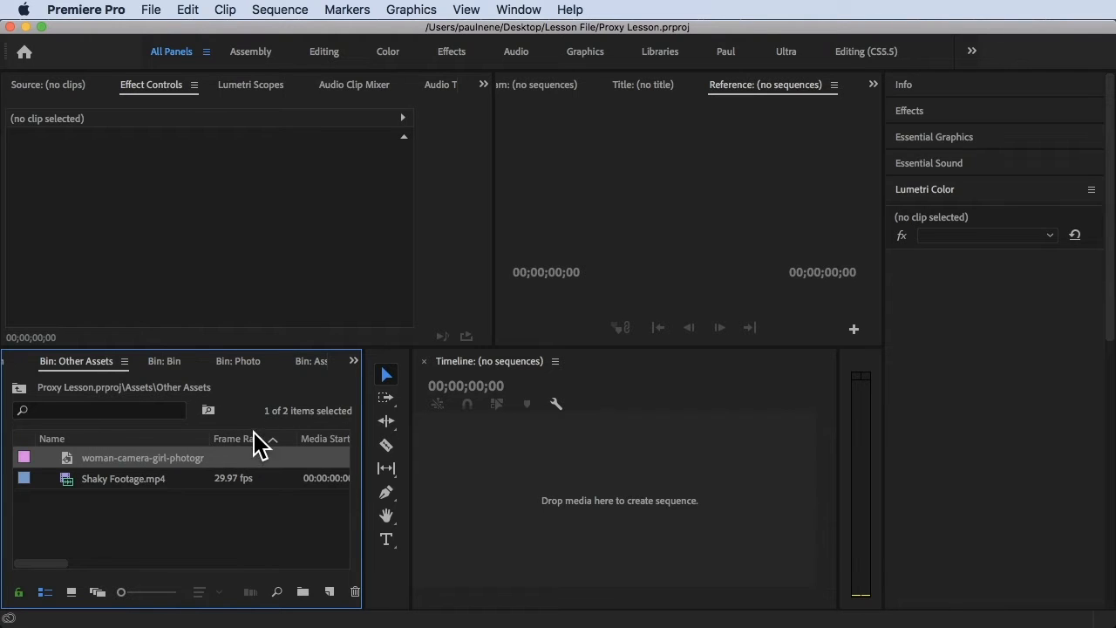
Look up the Video Info field in the bin's metadata display settings by searching for "info", and accept the settings.
right_click(169, 443)
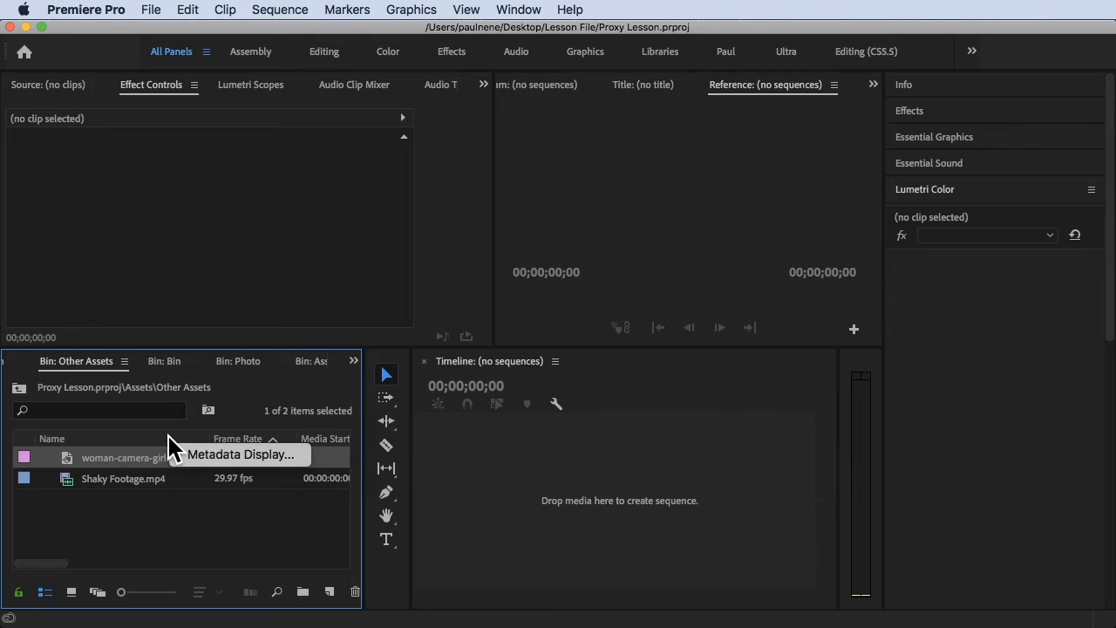
left_click(220, 471)
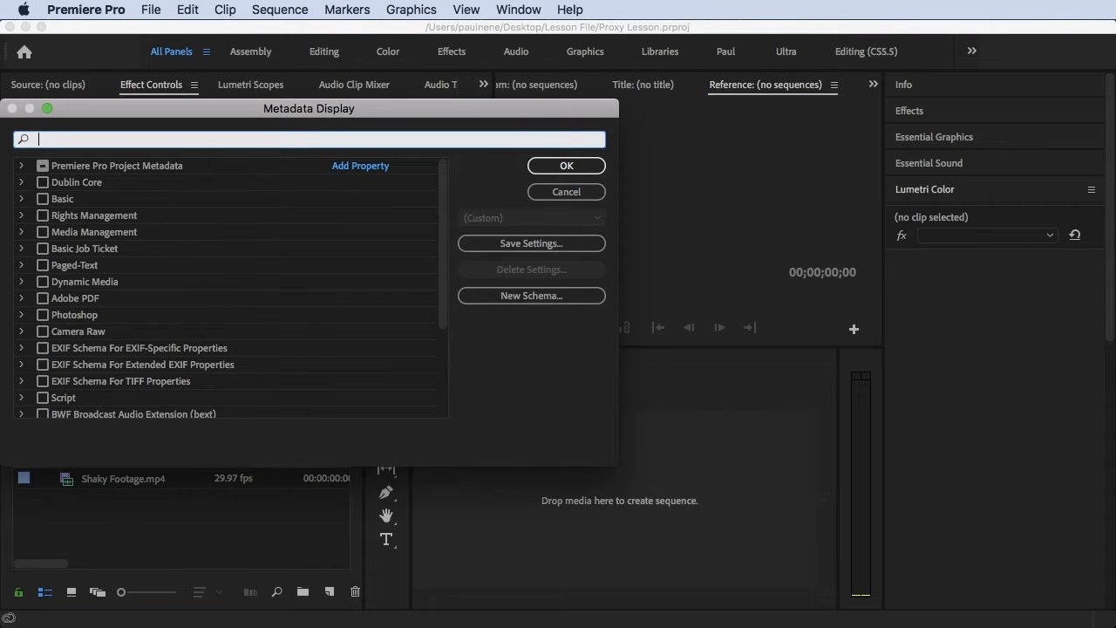
type("video")
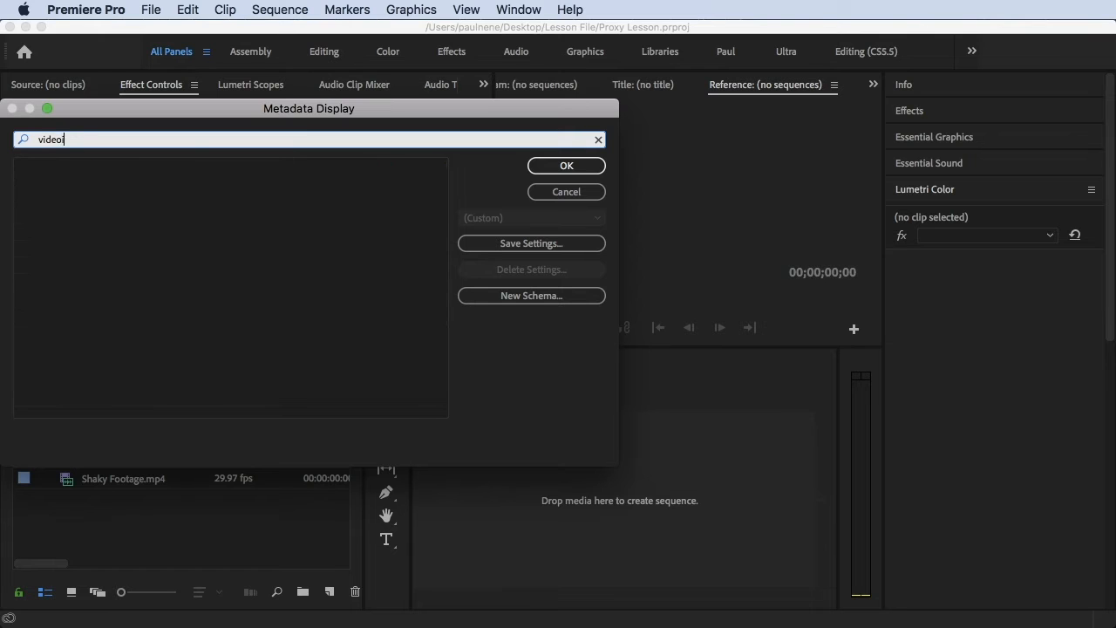
key("BackSpace")
key("BackSpace")
key("BackSpace")
key("BackSpace")
key("BackSpace")
key("BackSpace")
key("BackSpace")
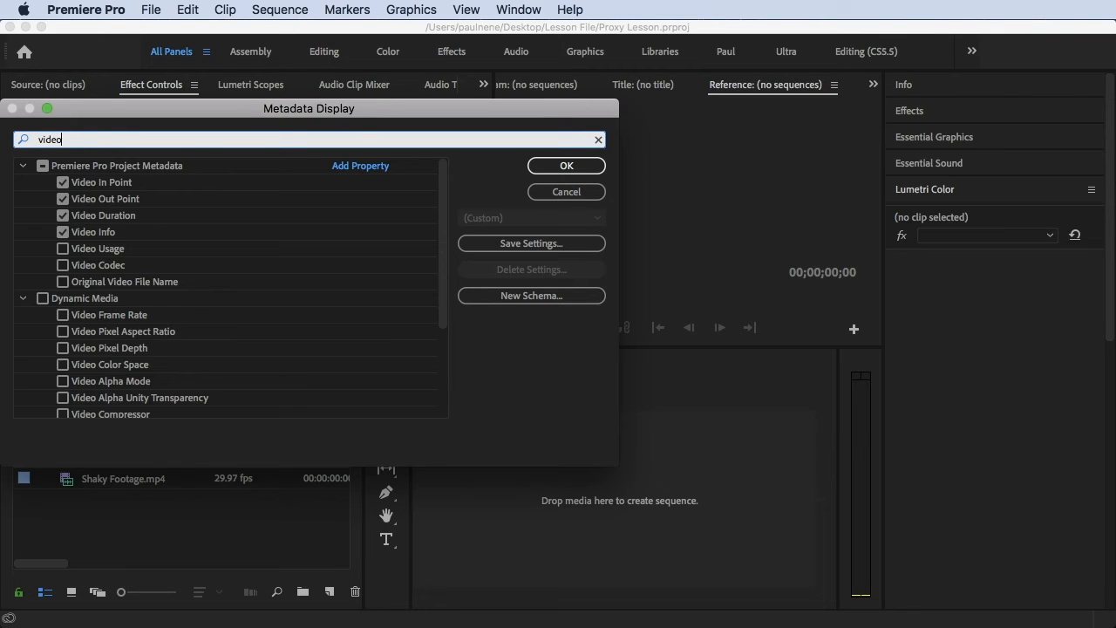
type("info")
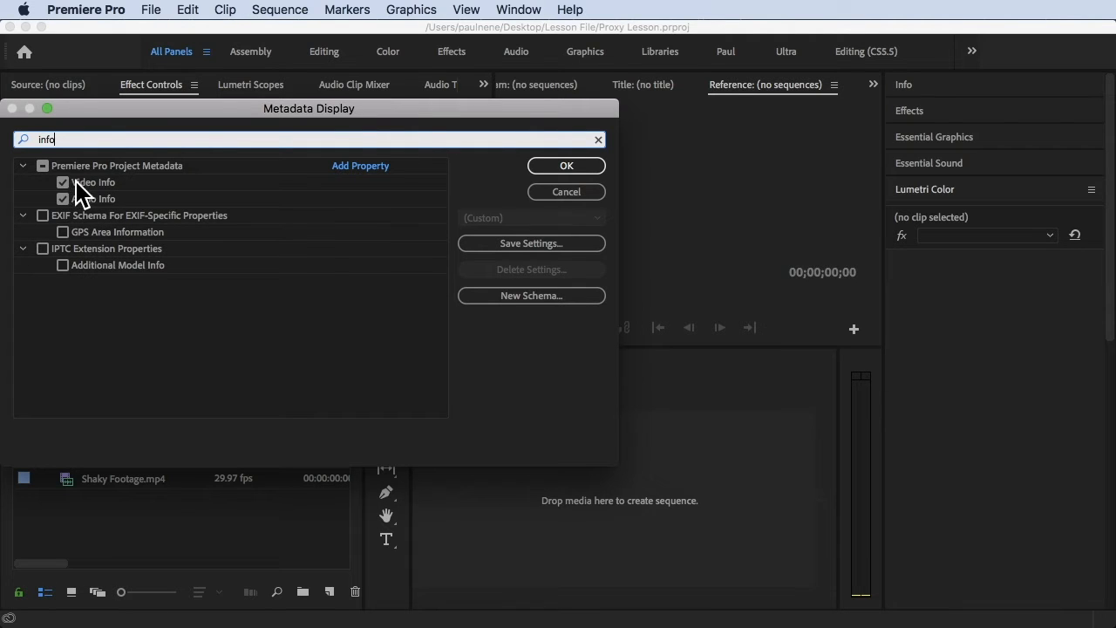
left_click(586, 165)
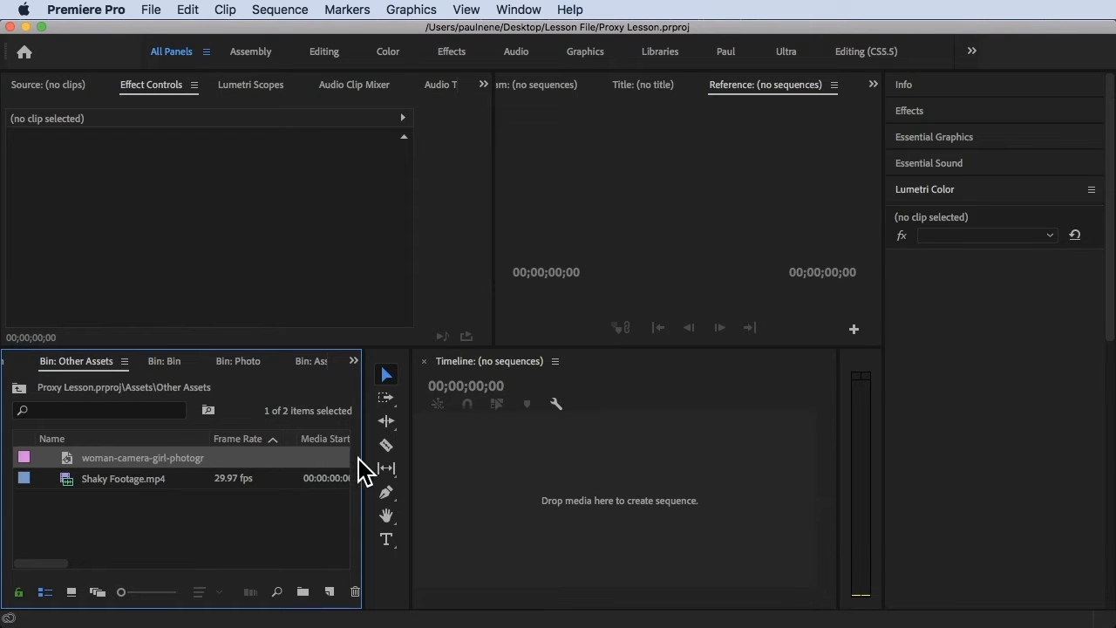
Move the Video Info column directly after Frame Rate in the Other Assets bin, widening the bin panel temporarily to reach it.
left_click_drag(366, 459, 441, 460)
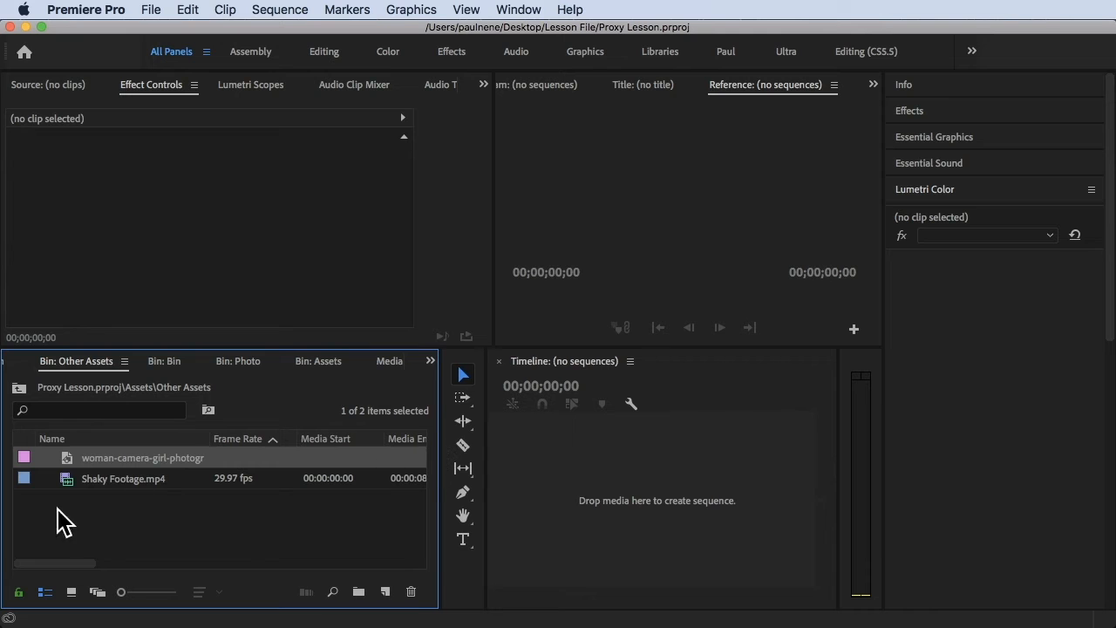
left_click_drag(65, 563, 216, 549)
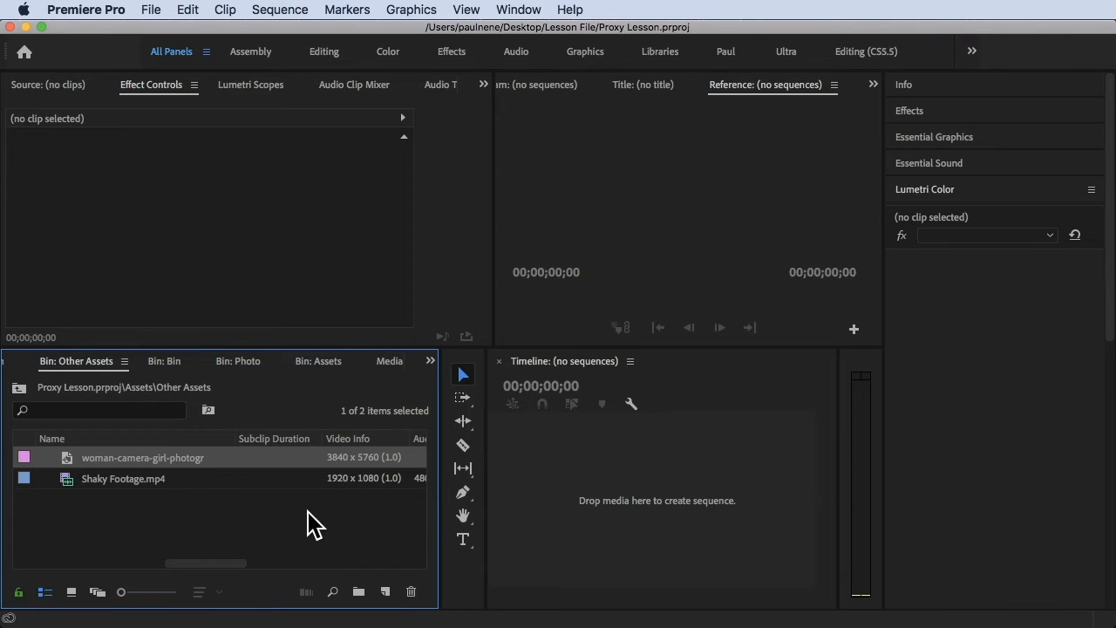
mouse_move(362, 440)
left_mouse_down()
mouse_move(185, 435)
mouse_move(306, 448)
left_mouse_up()
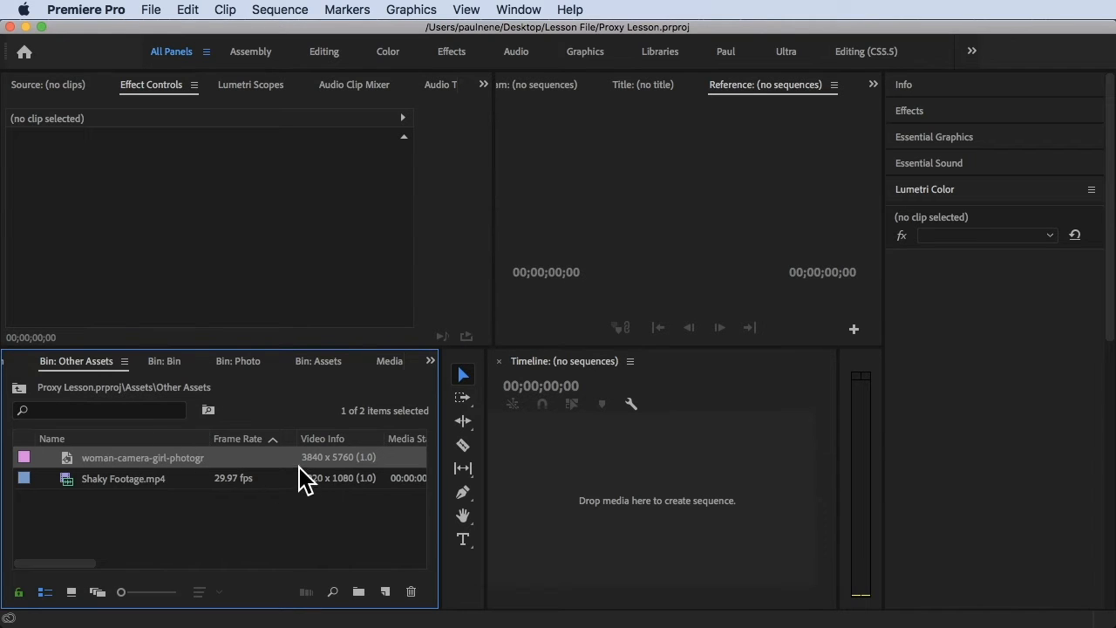
left_click_drag(487, 479, 430, 477)
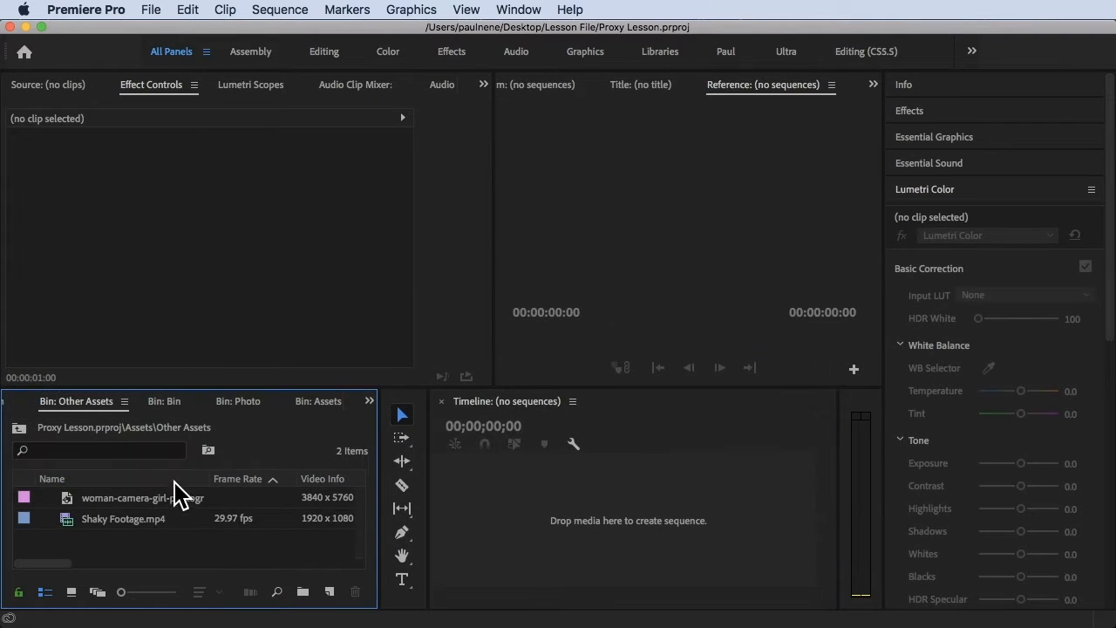
Create a new sequence from the DSLR 1080p24 preset with the name Sequence 01.
left_click(529, 504)
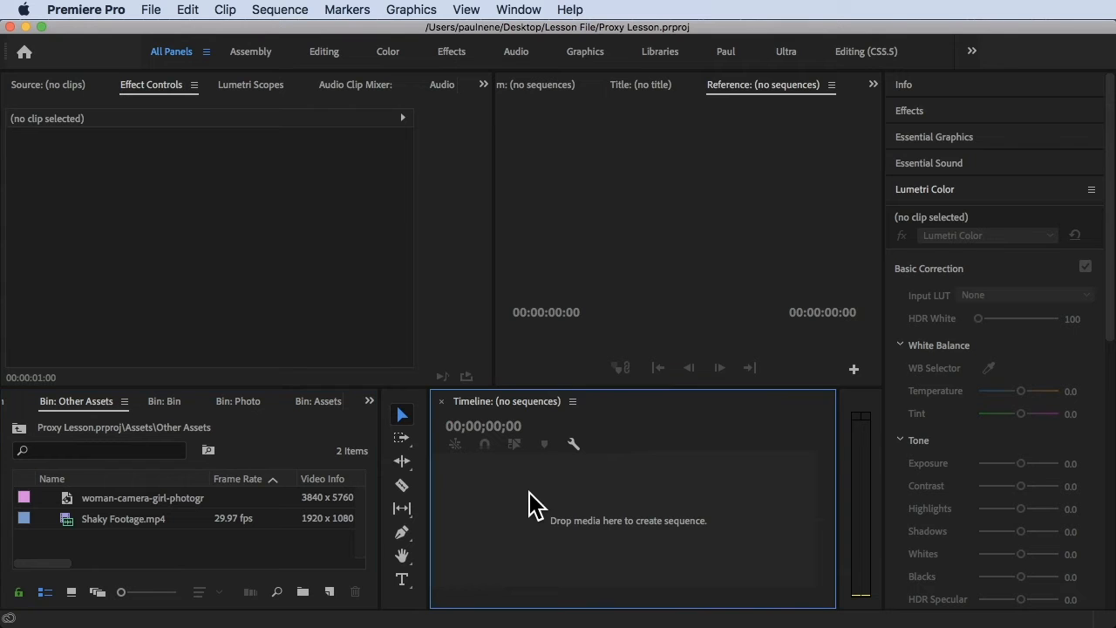
left_click(270, 279)
left_click(160, 12)
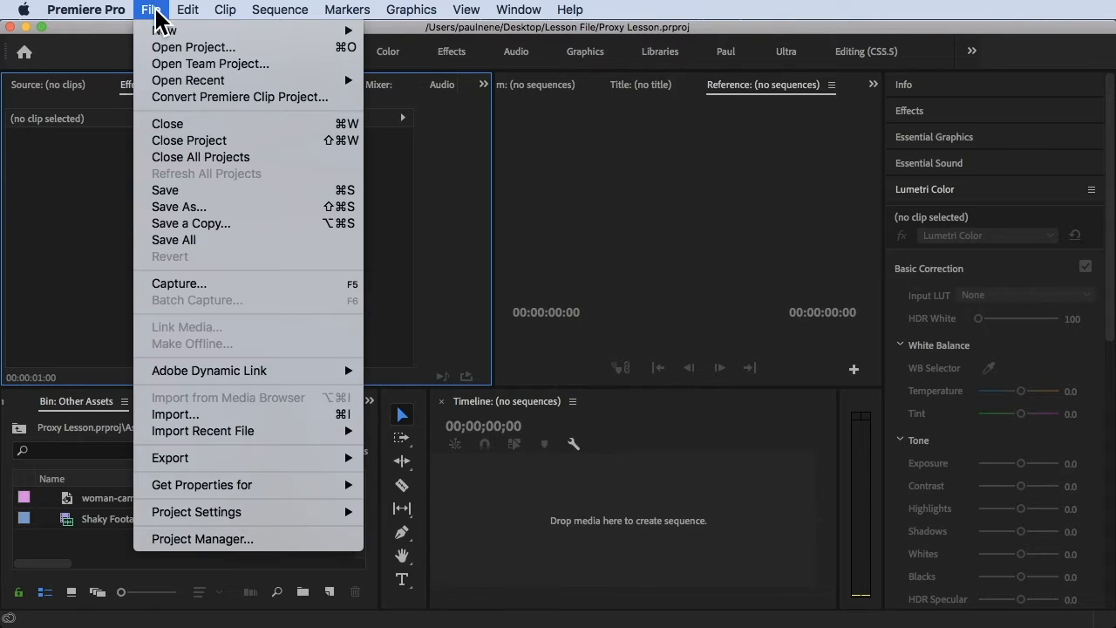
mouse_move(205, 32)
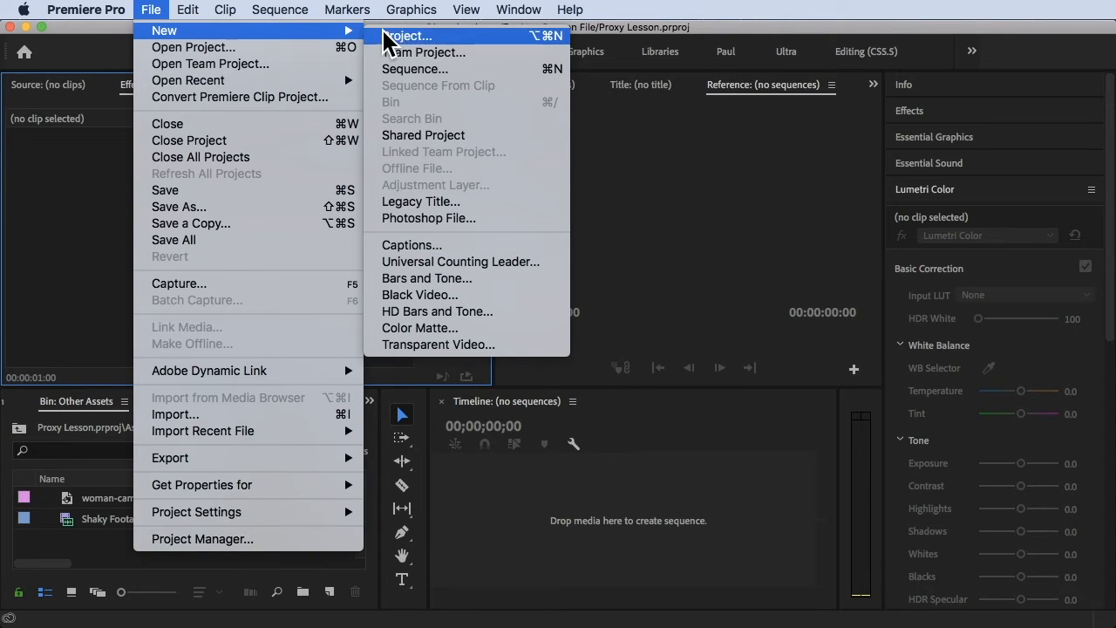
left_click(422, 71)
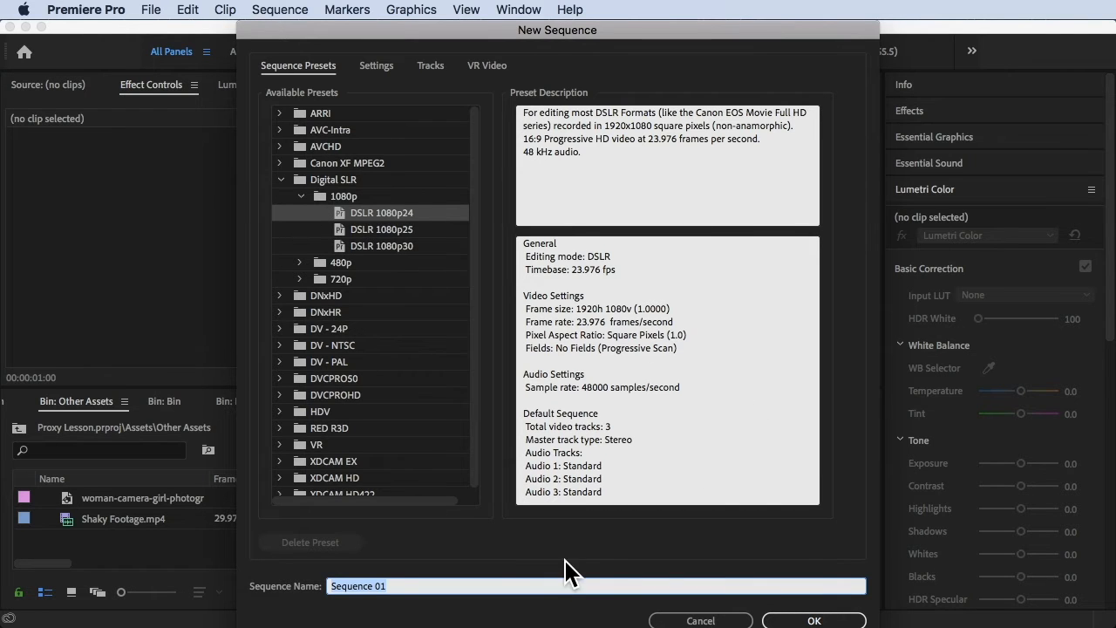
left_click(815, 620)
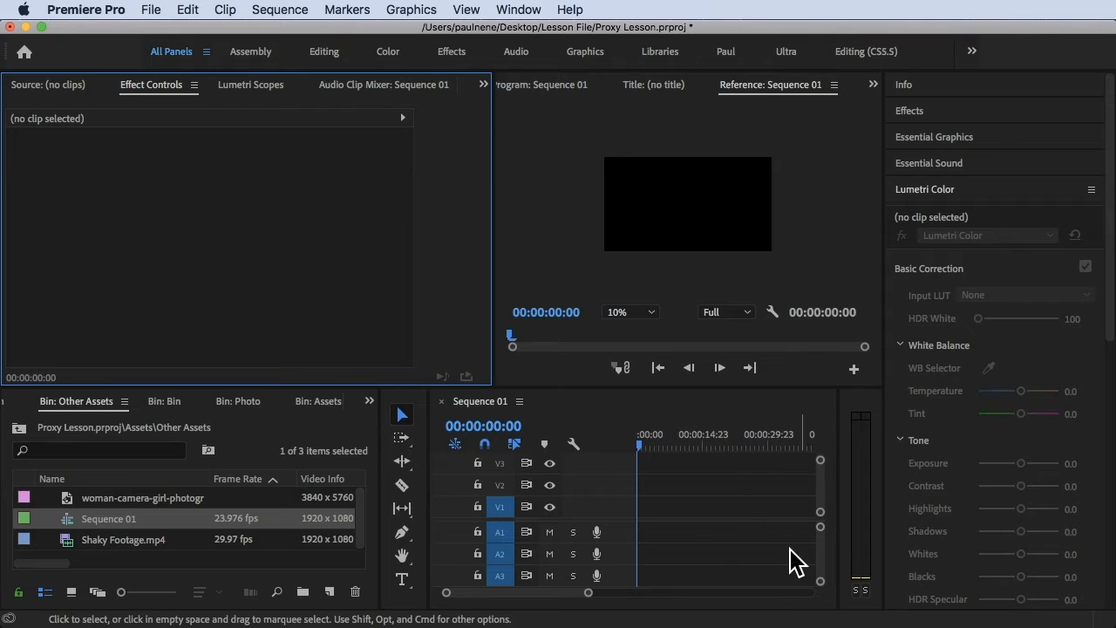
Show the sequence in the Program monitor and widen that monitor by narrowing the Effect Controls area.
left_click_drag(652, 441, 593, 446)
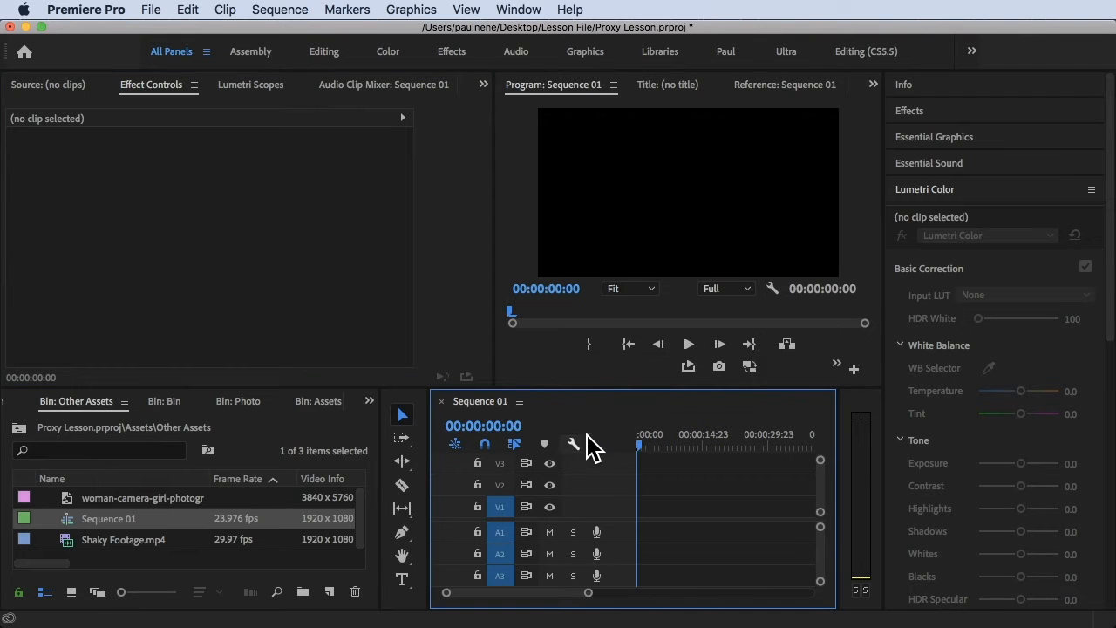
left_click(559, 381)
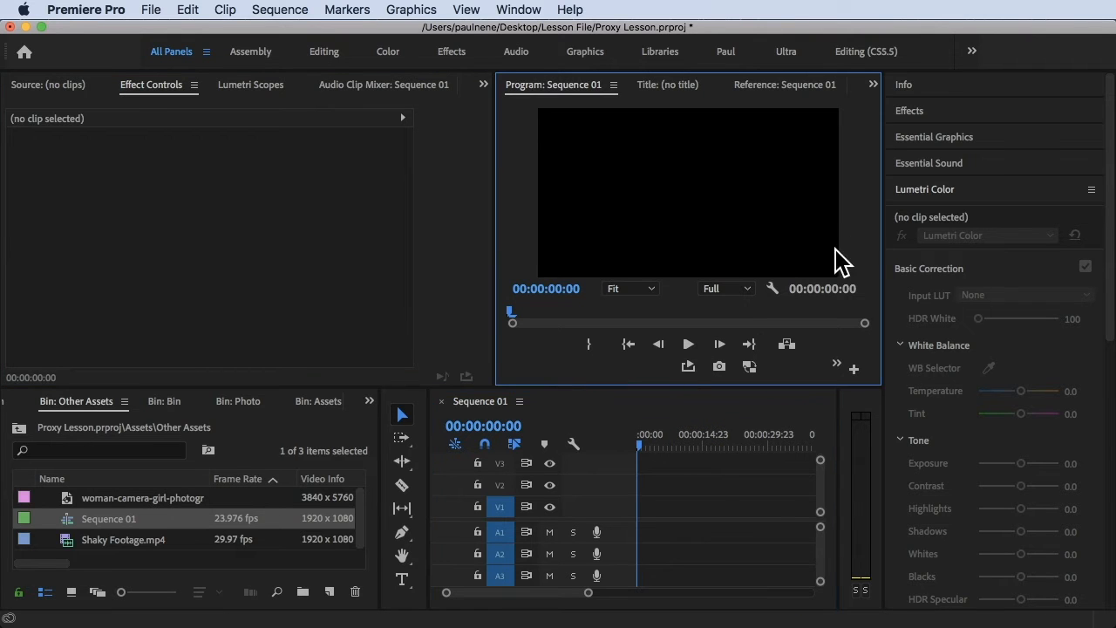
left_click_drag(498, 322, 394, 321)
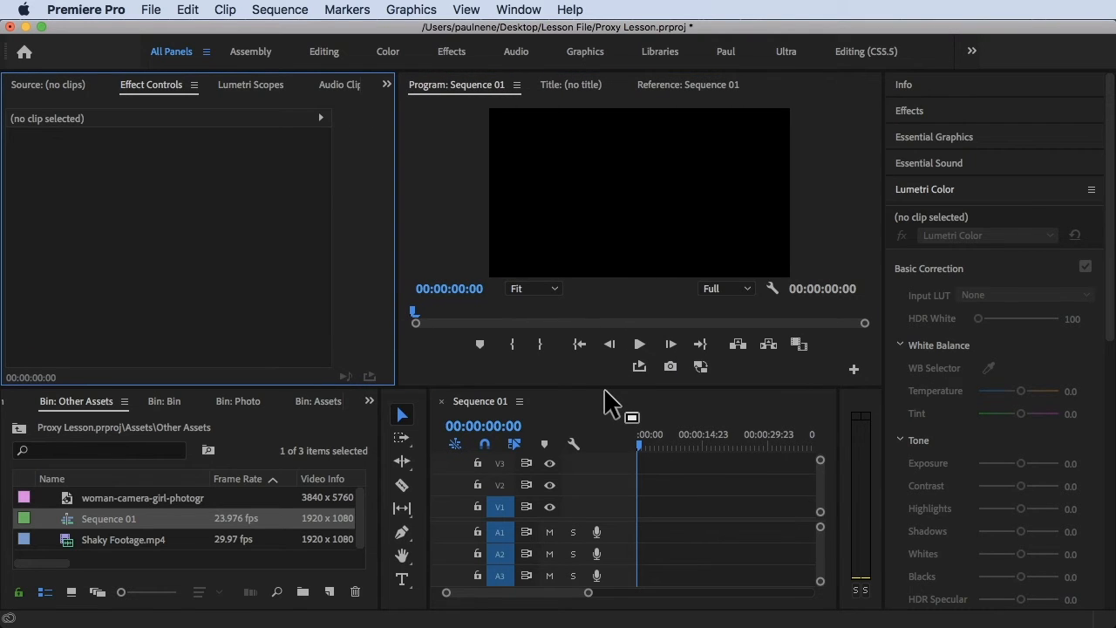
Place the woman-camera-girl photo at the start of track V1 in Sequence 01.
left_click(179, 534)
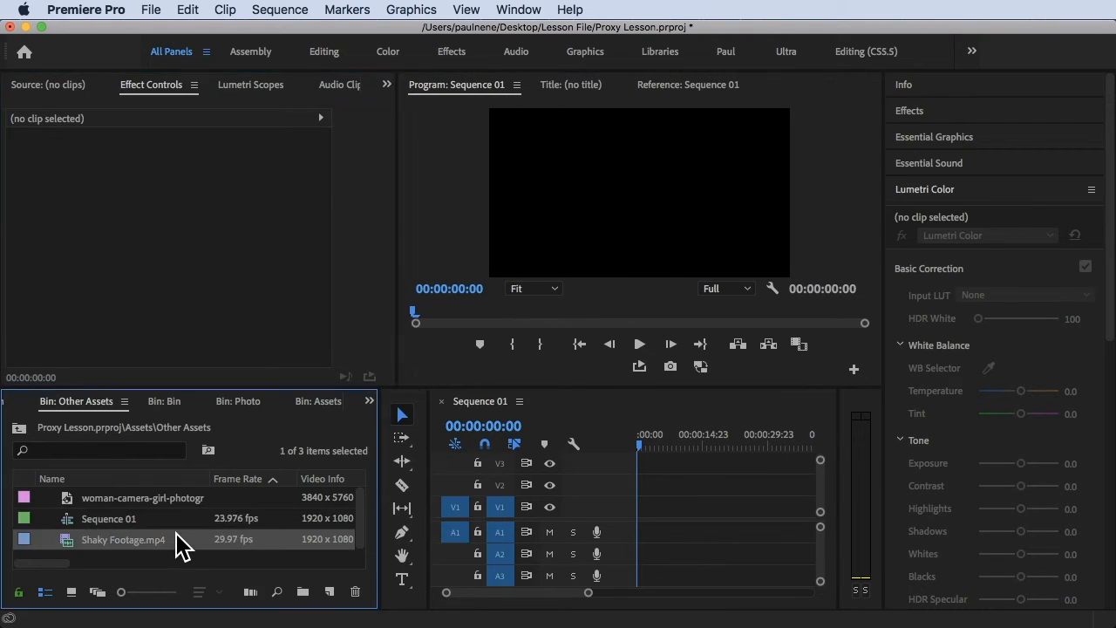
left_click(147, 500)
left_click_drag(147, 510, 624, 517)
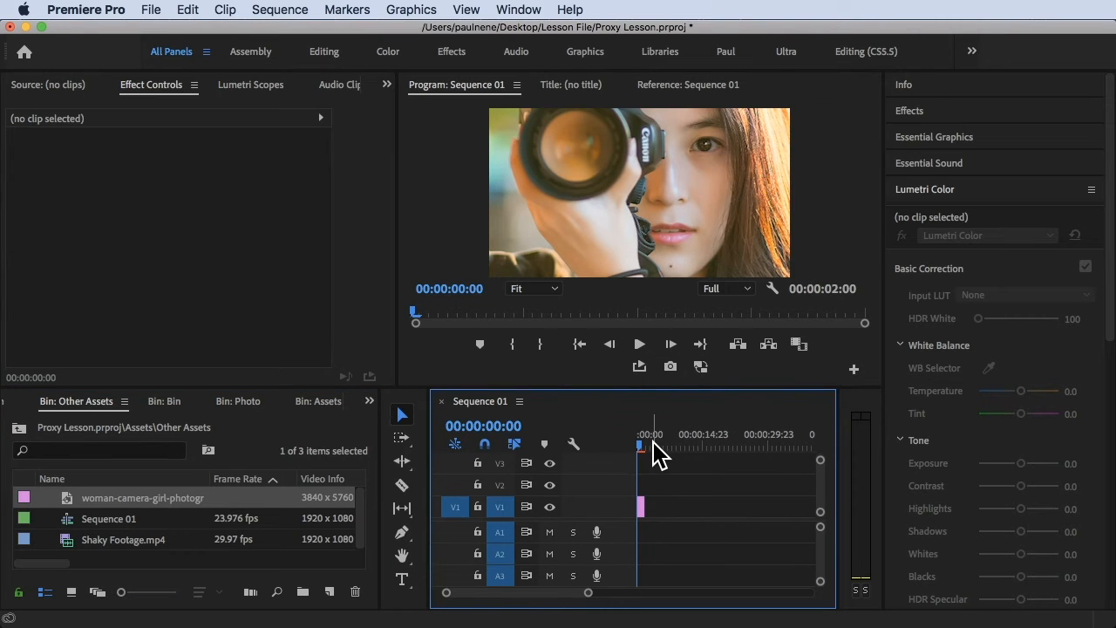
key("=")
key("=")
key("=")
key("=")
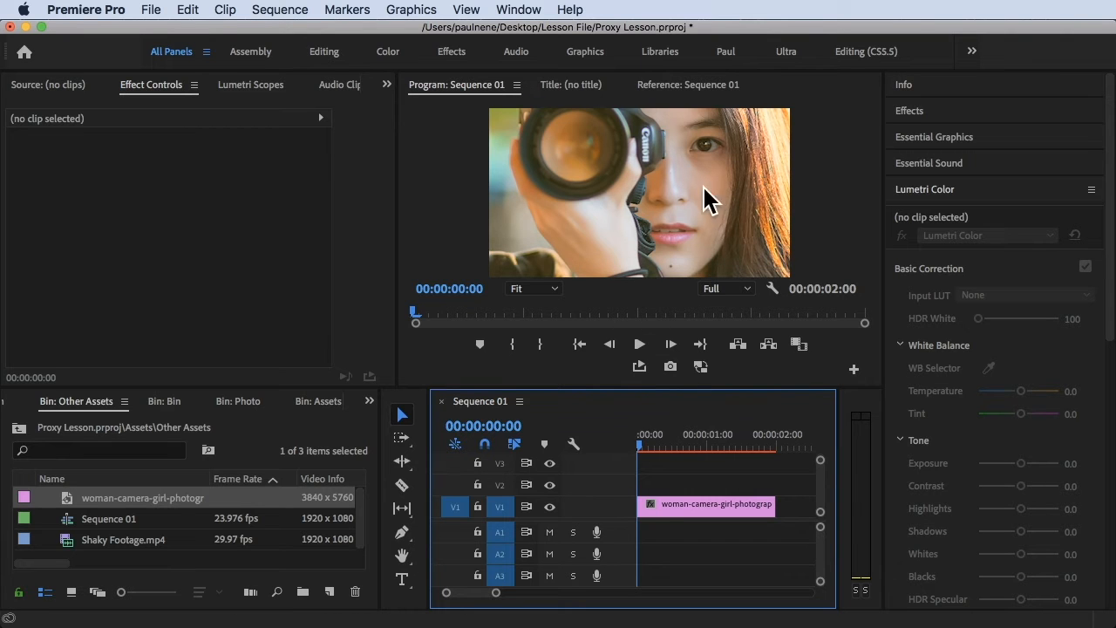
Apply Scale to Frame Size to the photo clip in the timeline.
left_click_drag(650, 440, 619, 431)
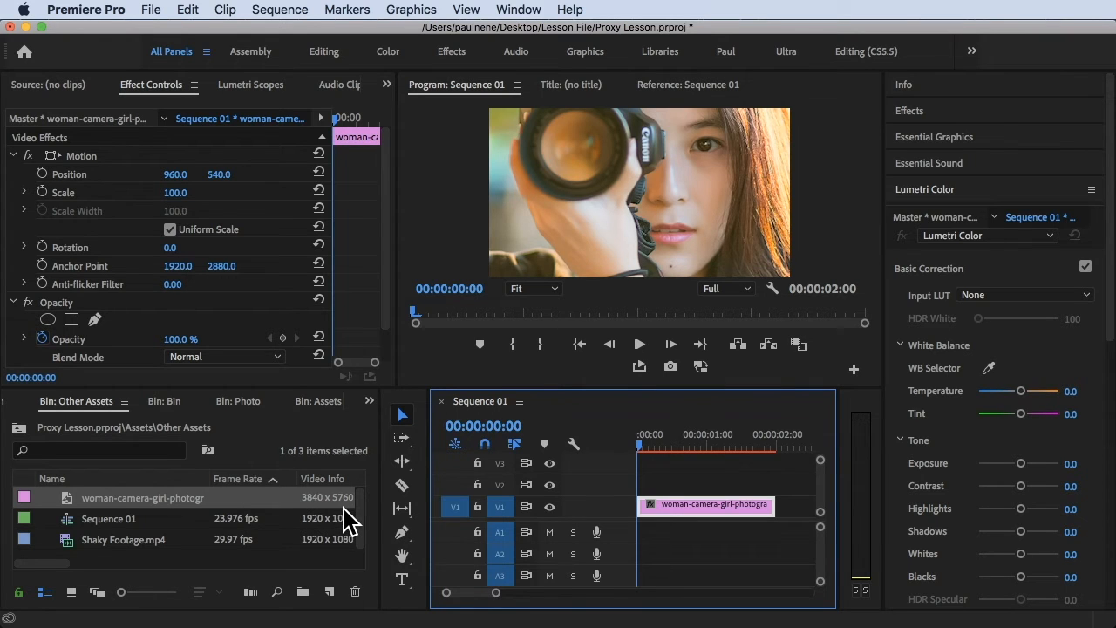
left_click_drag(661, 450, 642, 442)
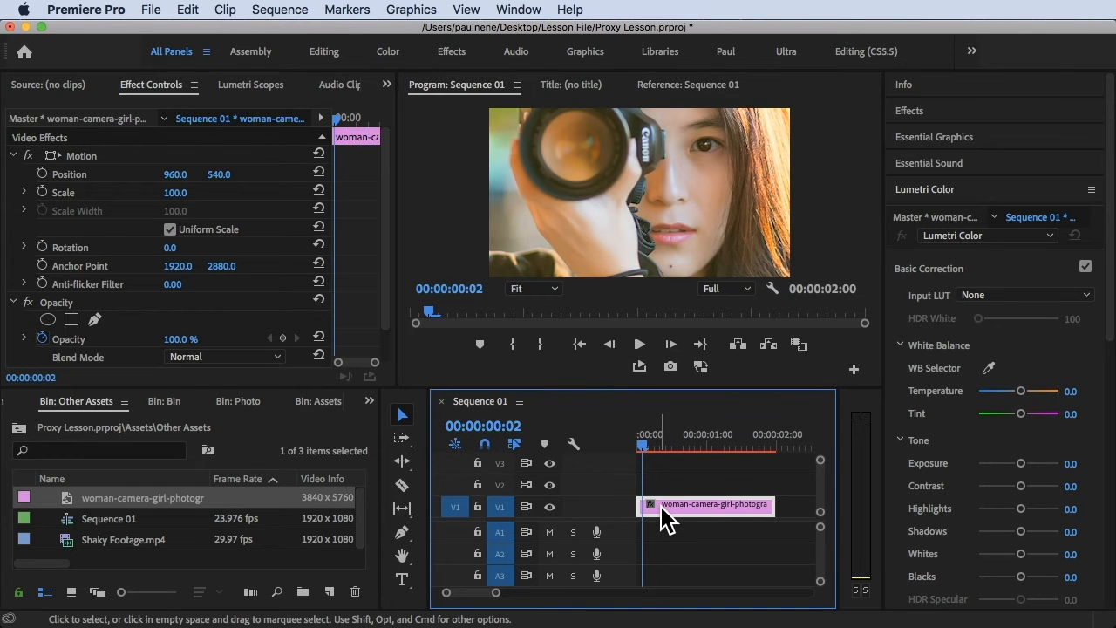
right_click(668, 516)
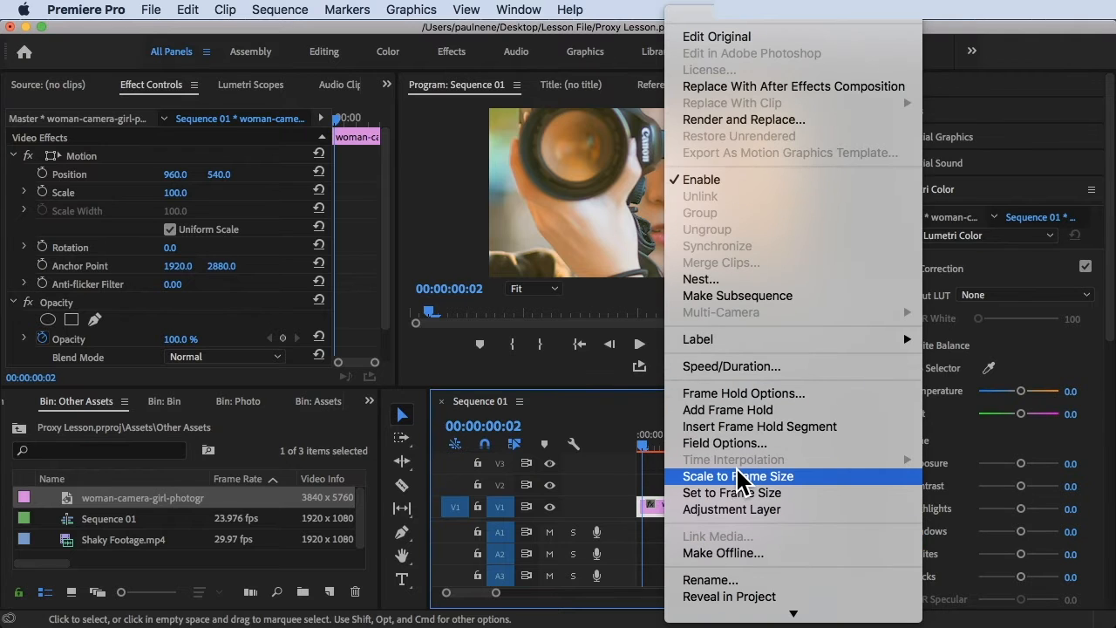
left_click(736, 476)
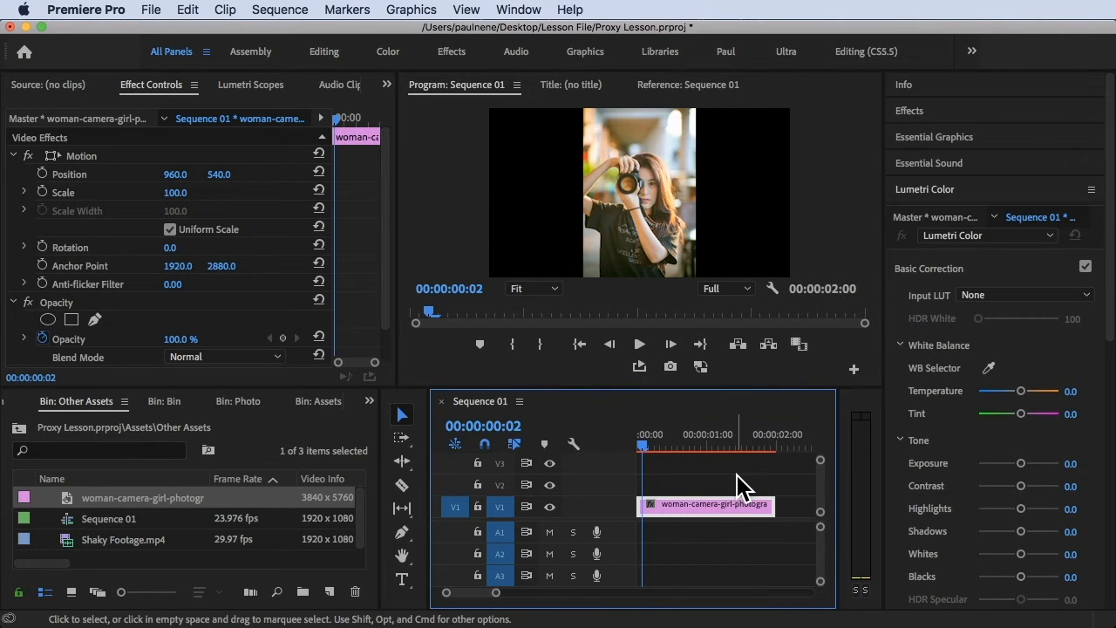
Switch the photo clip from Scale to Frame Size to Set to Frame Size.
left_click_drag(646, 442, 641, 440)
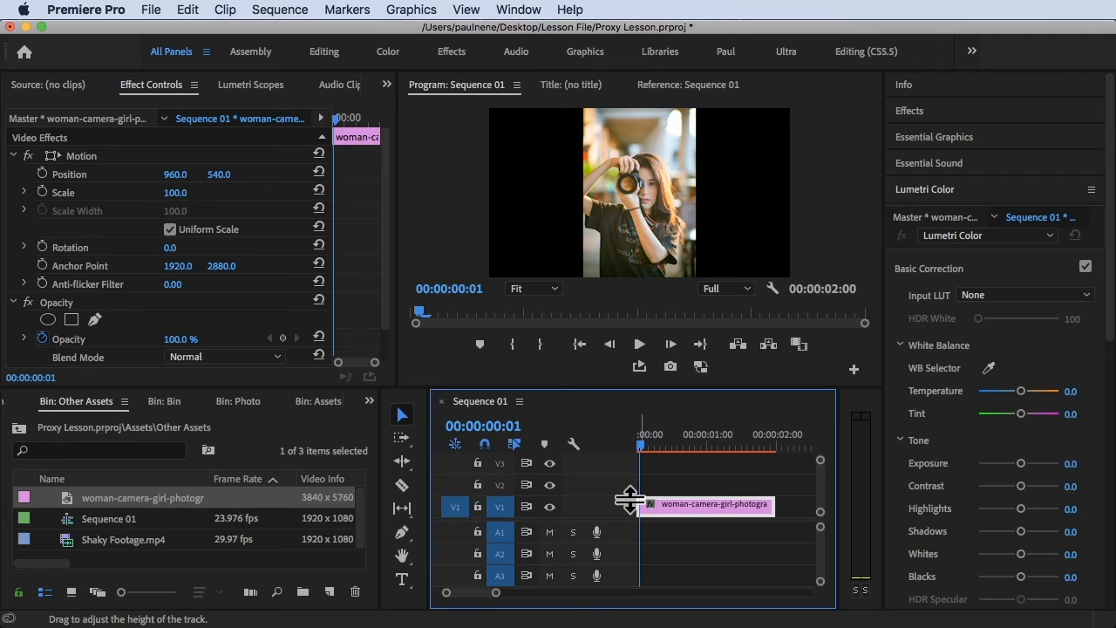
right_click(689, 521)
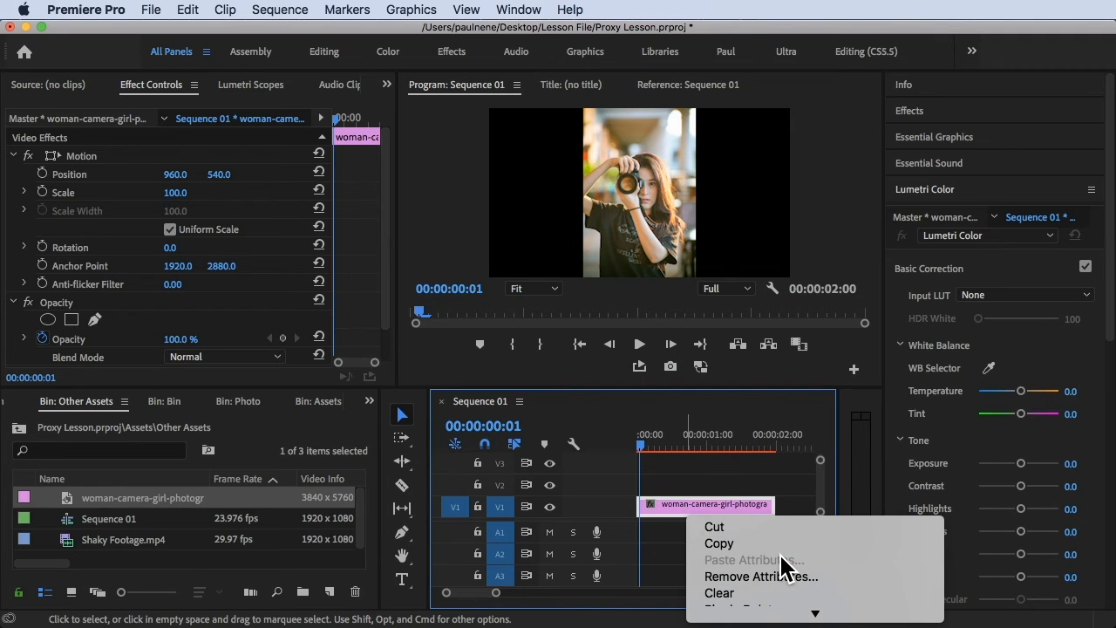
scroll(782, 565, "down", 2)
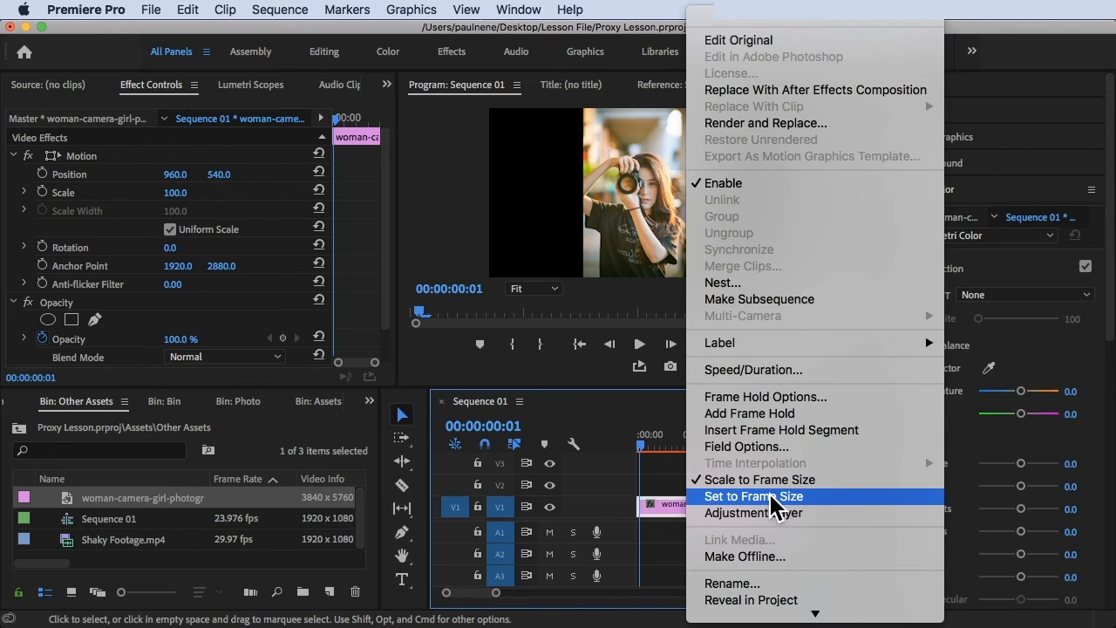
left_click(769, 498)
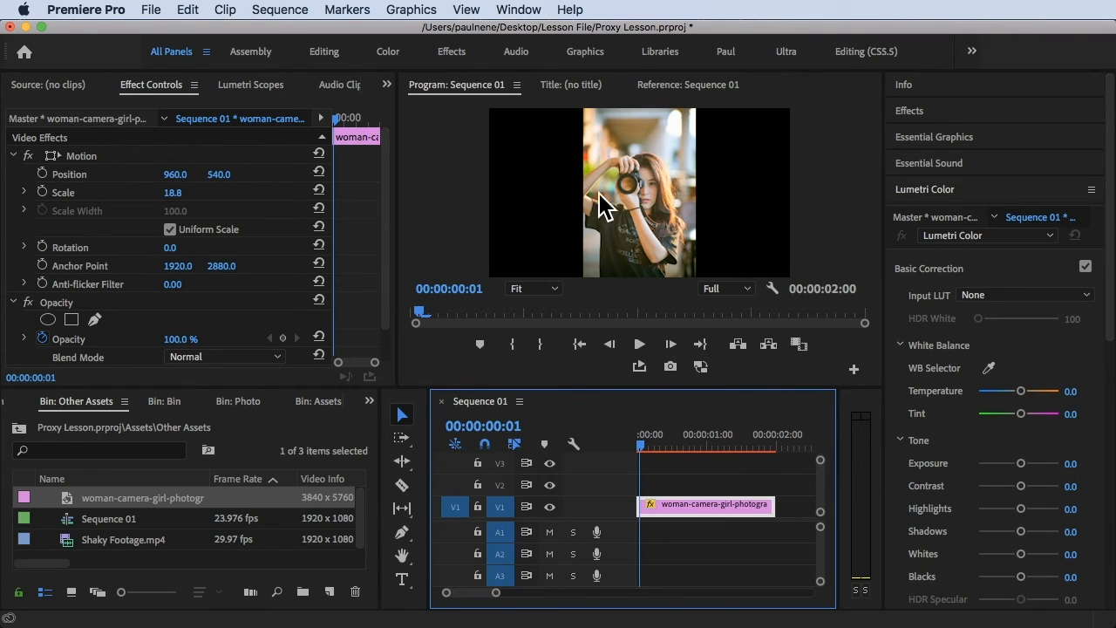
Return the playhead to the sequence start and raise the photo clip's scale to 53.8.
left_click(646, 444)
left_click_drag(649, 449, 641, 448)
left_click(174, 195)
left_click_drag(174, 196, 189, 199)
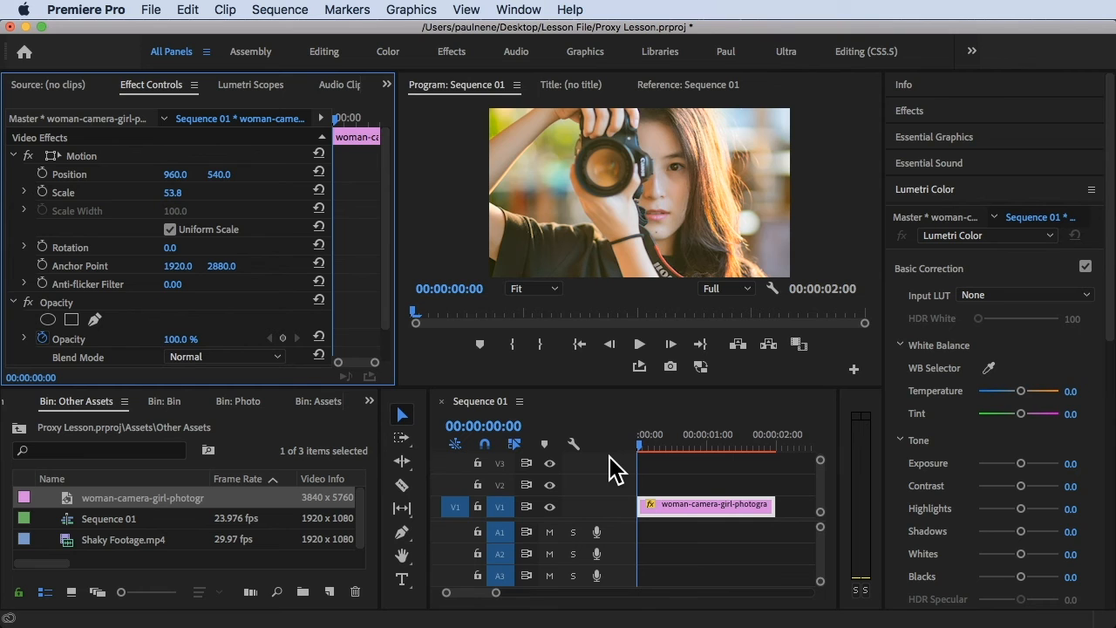
Reapply Set to Frame Size to the photo clip and raise its scale to 55.8.
right_click(674, 509)
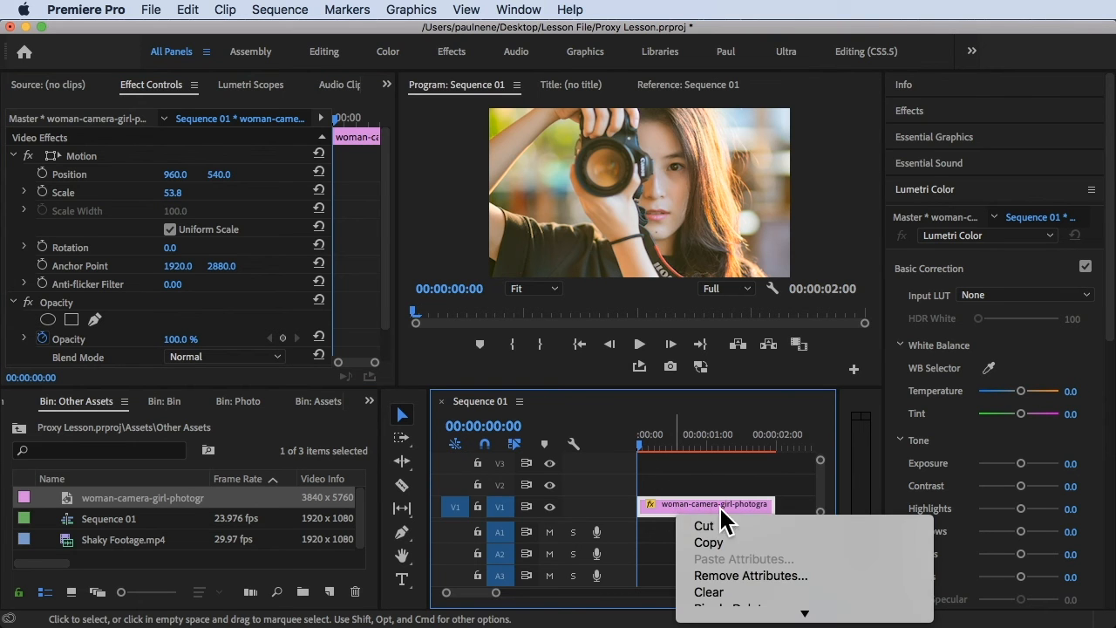
scroll(722, 511, "down", 5)
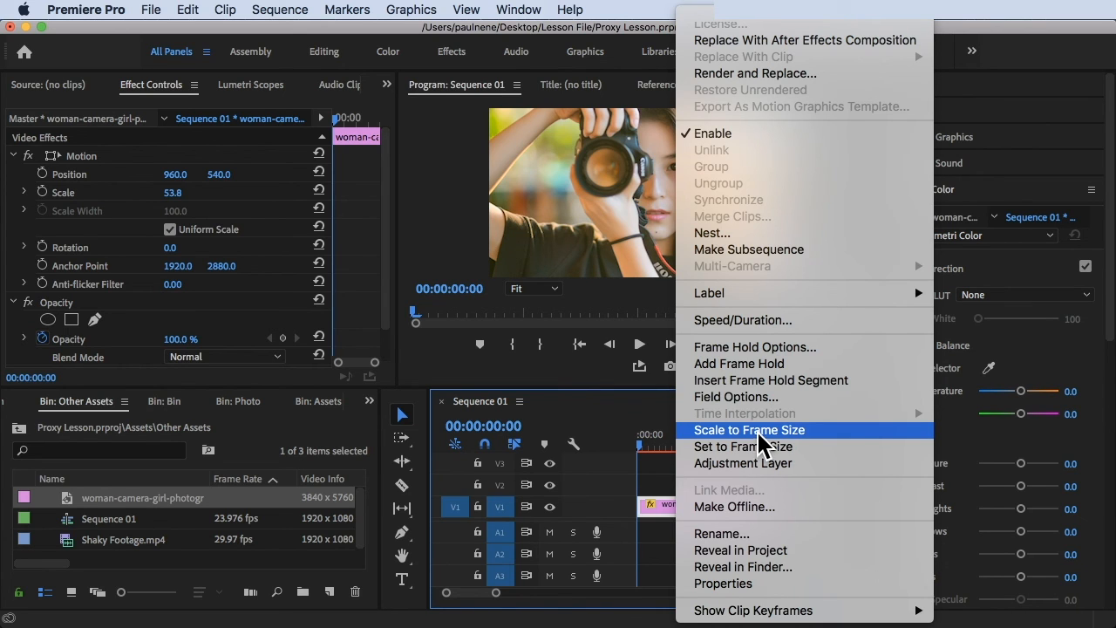
left_click(739, 448)
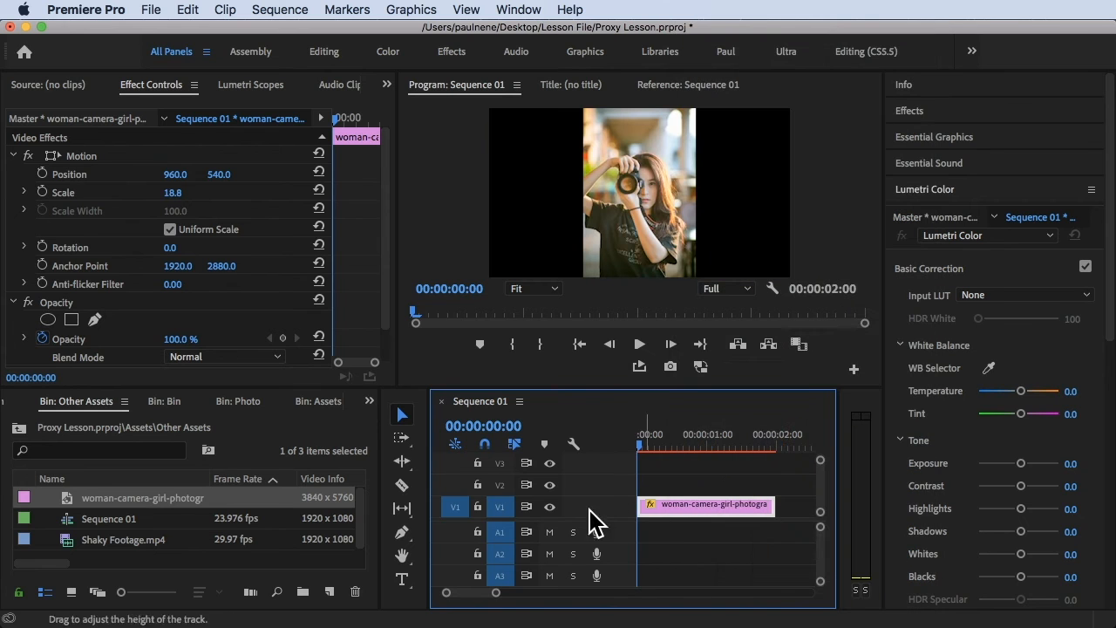
left_click_drag(173, 193, 214, 192)
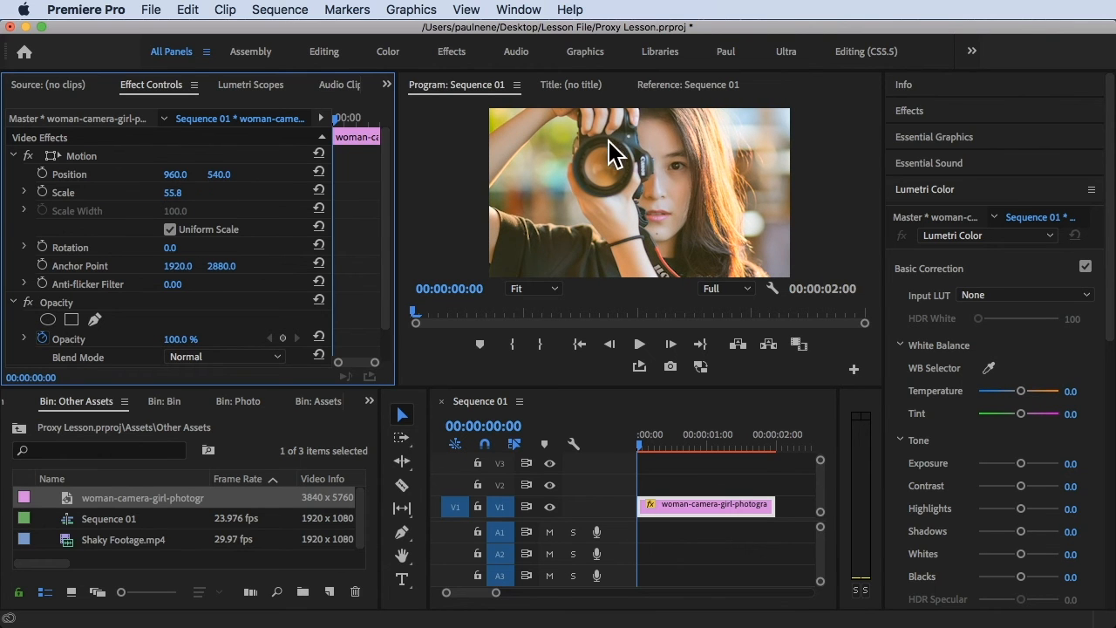
Reposition the photo within the frame to about 926.6, 651.3 and make the Program monitor taller.
double_click(655, 202)
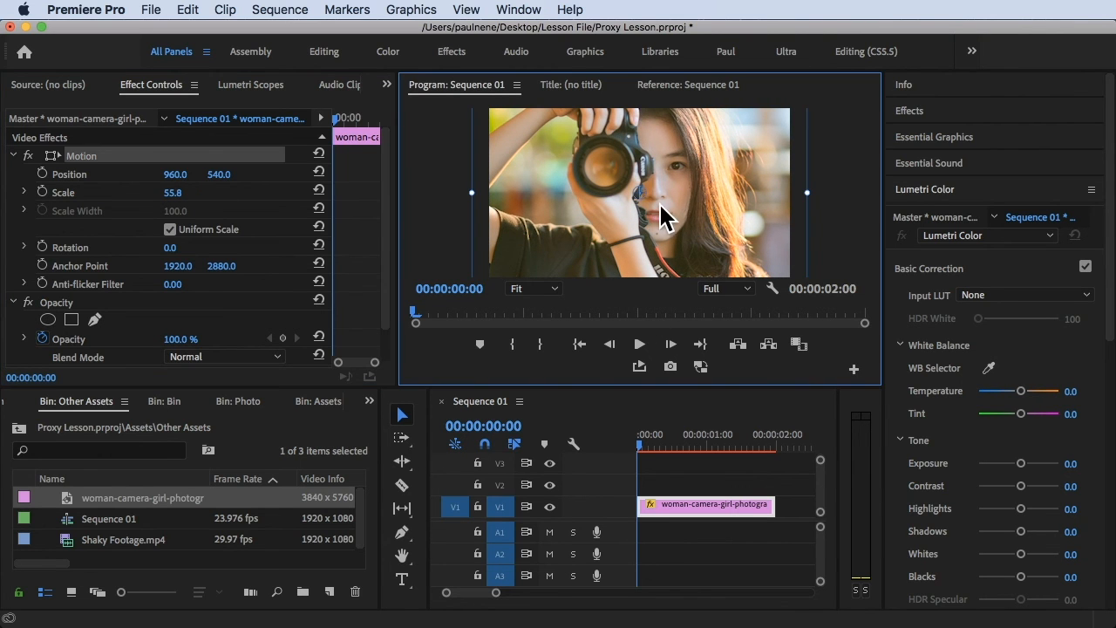
left_click_drag(698, 169, 702, 199)
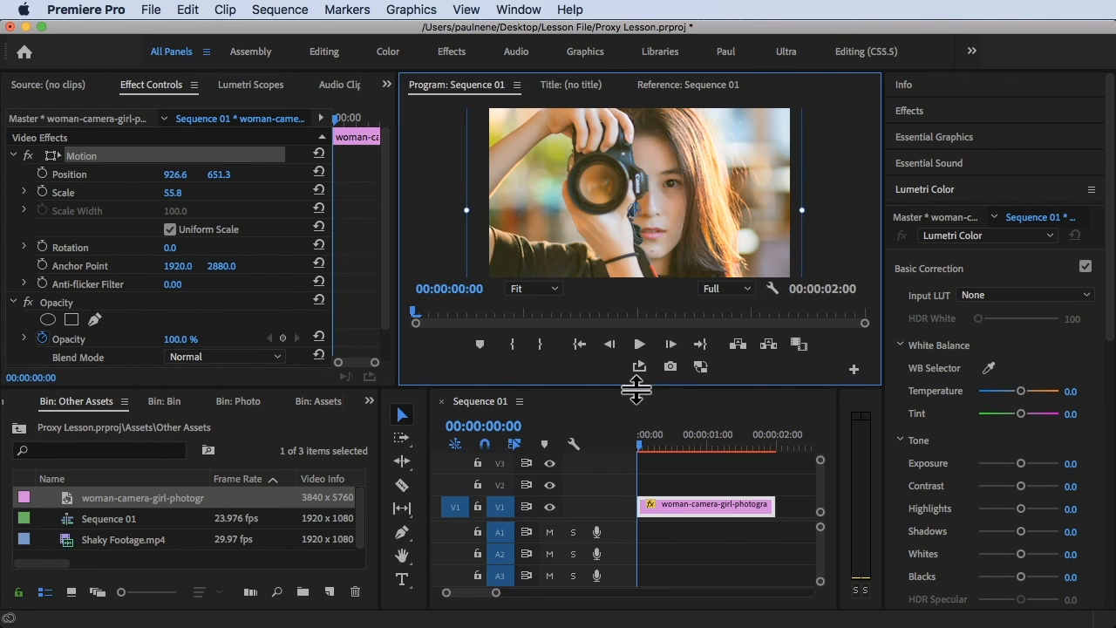
left_click_drag(635, 389, 635, 413)
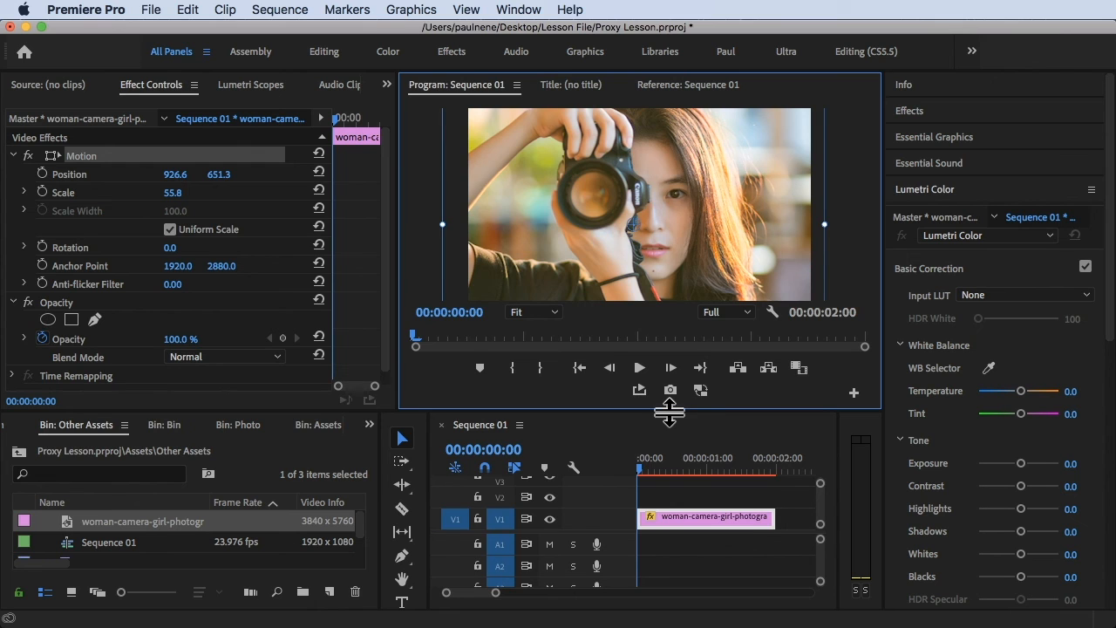
left_click_drag(669, 413, 670, 426)
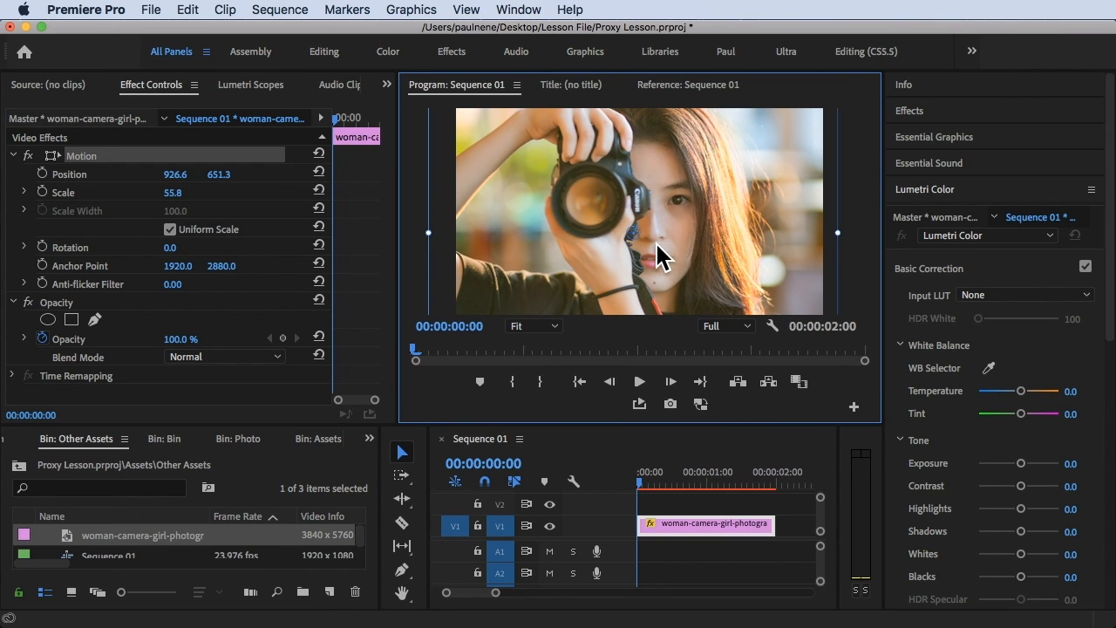